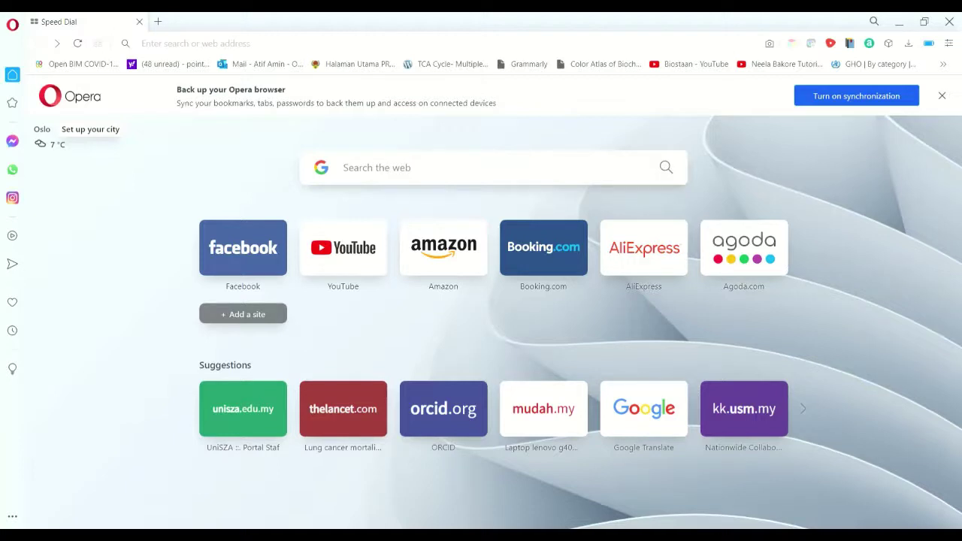
# Load the ORCID website and open its sign-in page, scrolling to the registration option
pyautogui.click(265, 43)
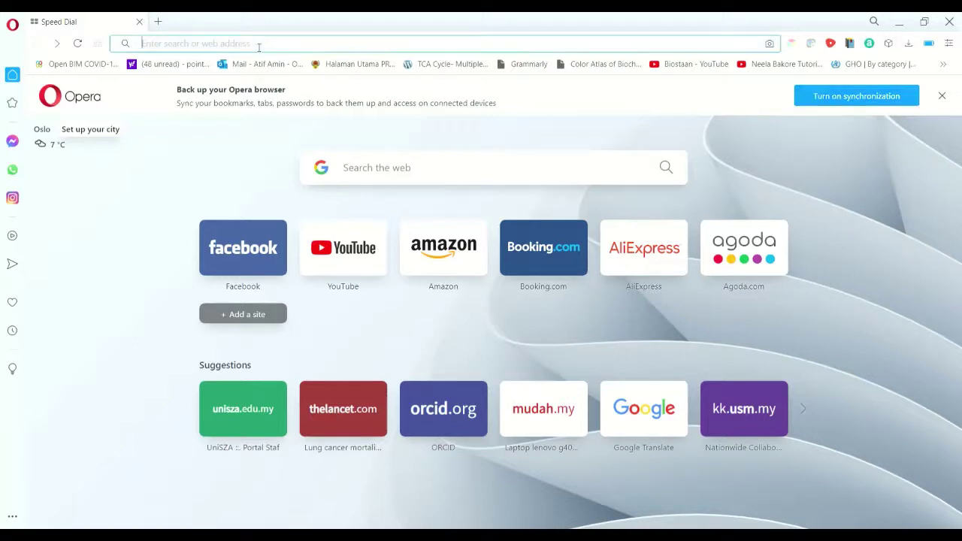
pyautogui.write('orcid.org')
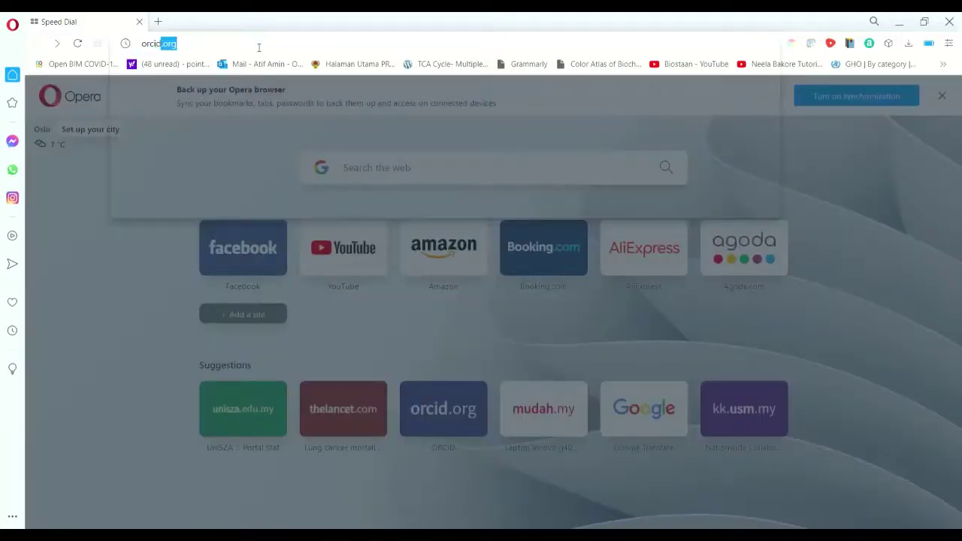
pyautogui.press('Return')
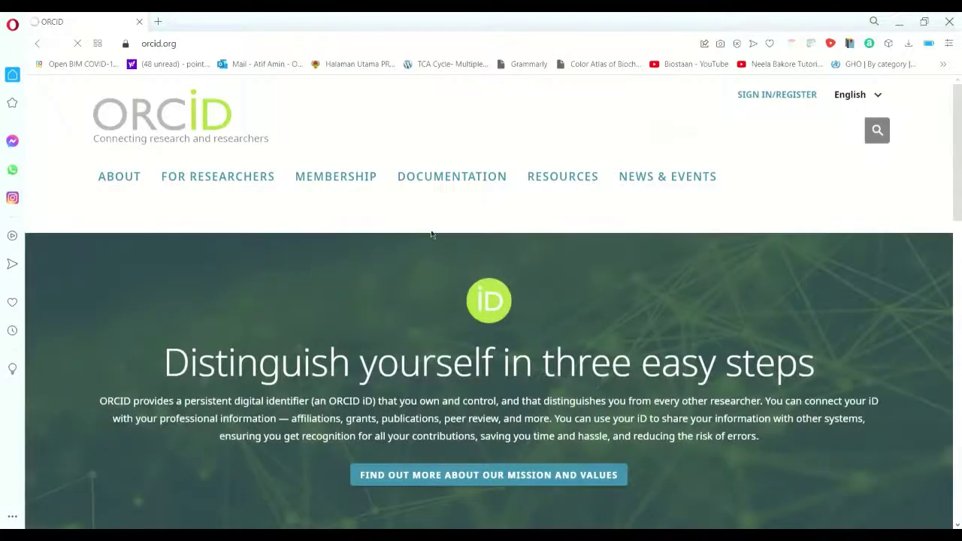
pyautogui.click(794, 97)
pyautogui.scroll(-1, 646, 278)
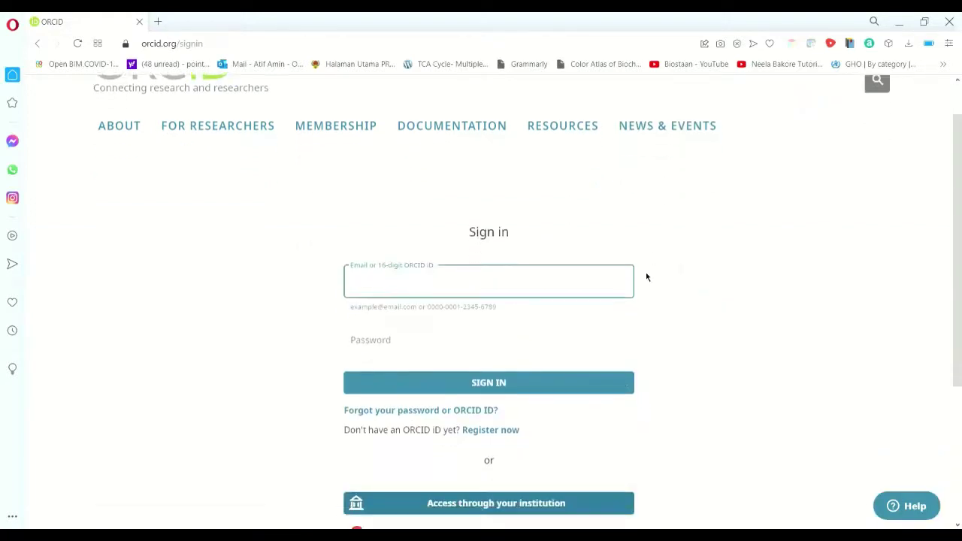
pyautogui.scroll(-1, 645, 278)
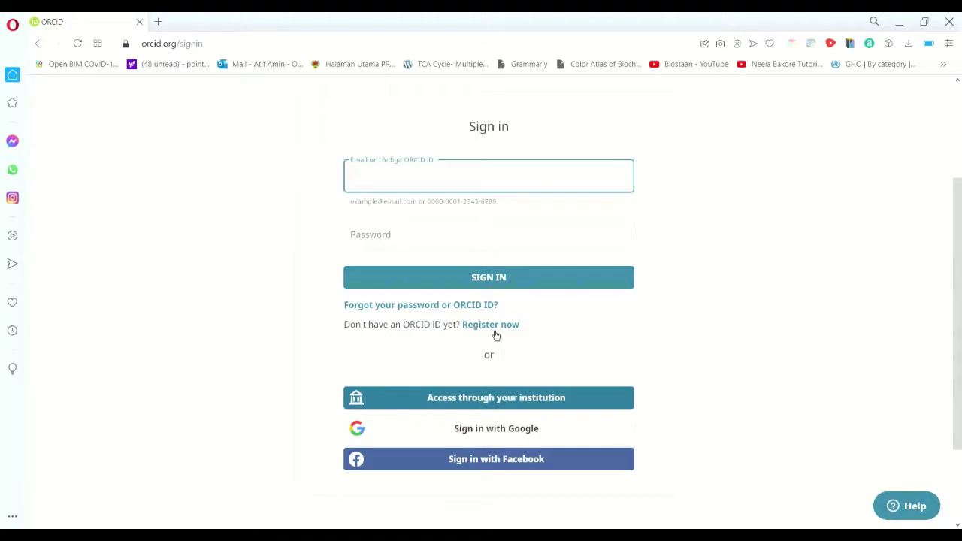
# Start a new registration and enter the user's first and last name
pyautogui.click(494, 332)
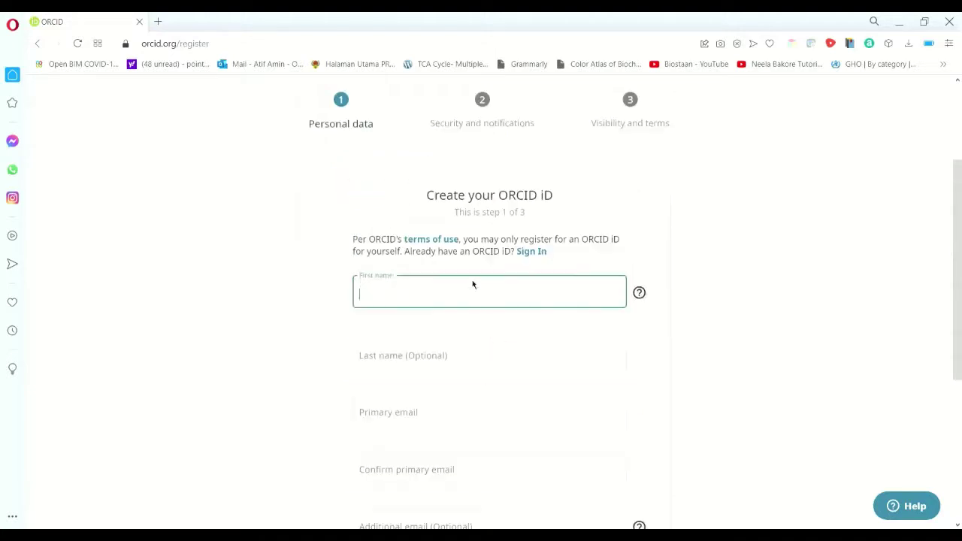
pyautogui.click(440, 358)
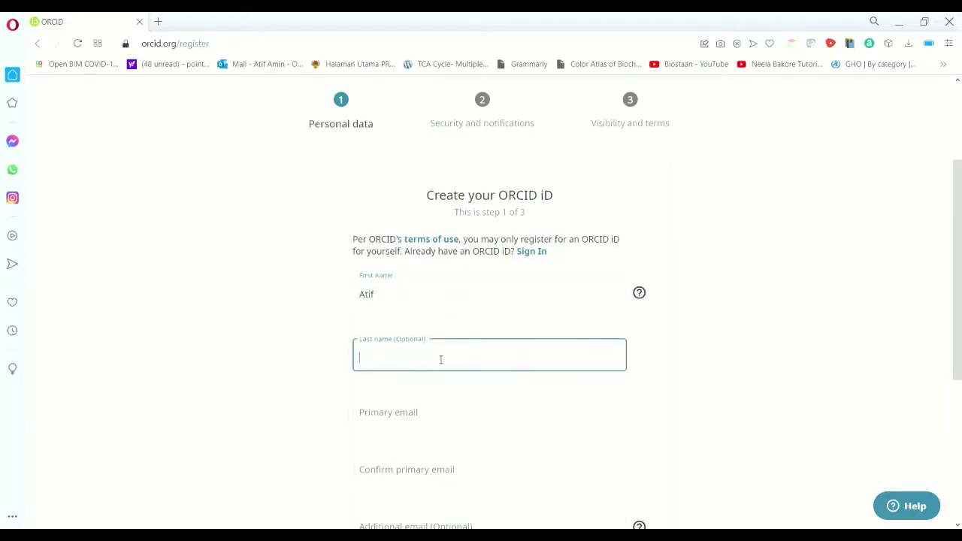
# Enter the primary email and its confirmation, then submit step 1
pyautogui.press('Tab')
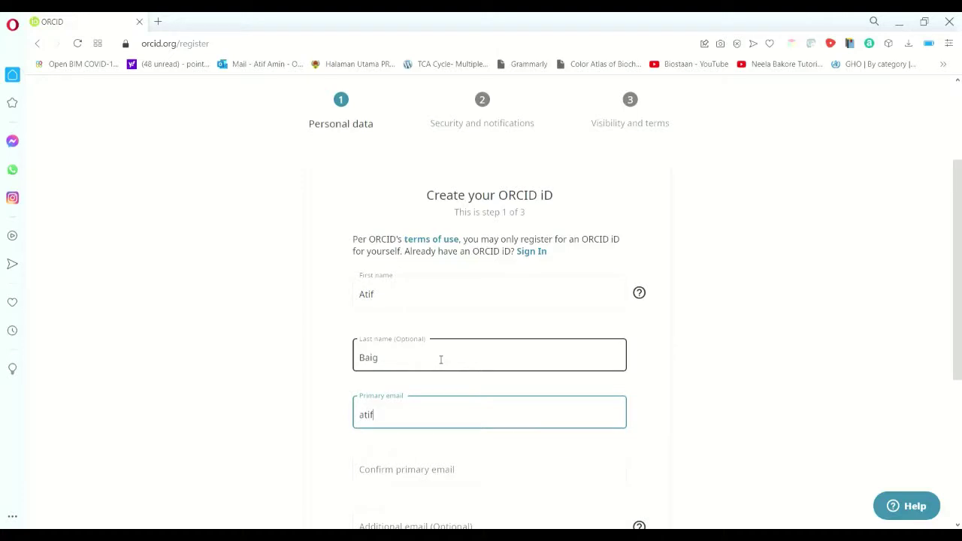
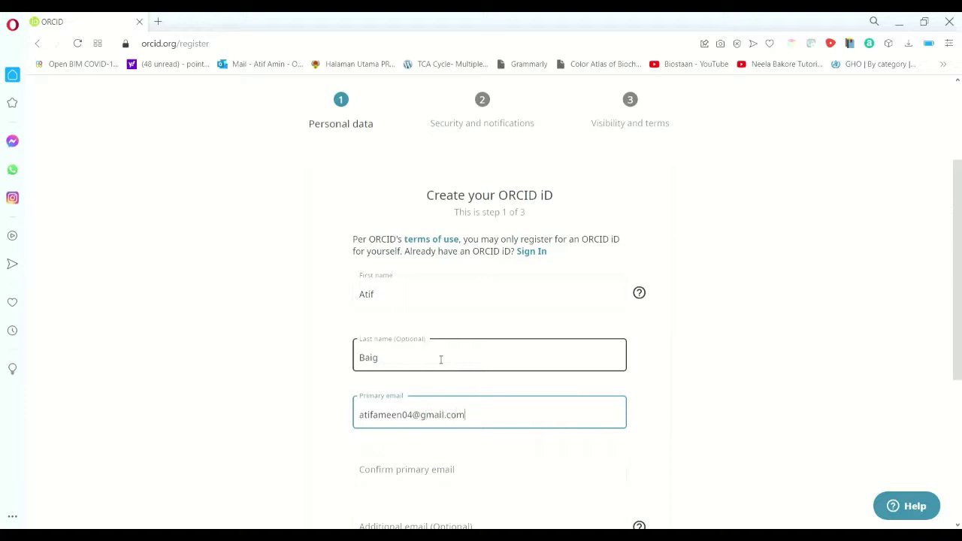
pyautogui.click(406, 466)
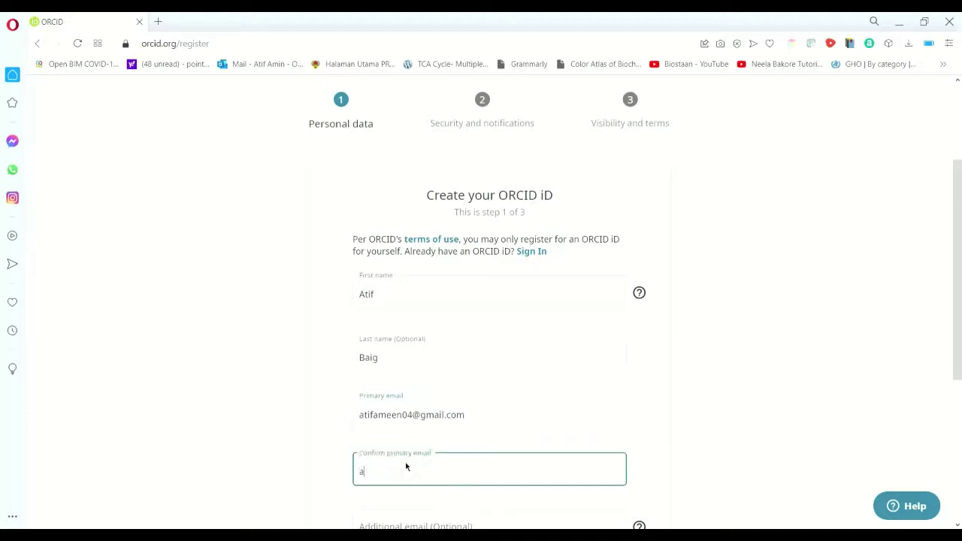
pyautogui.scroll(-2, 405, 466)
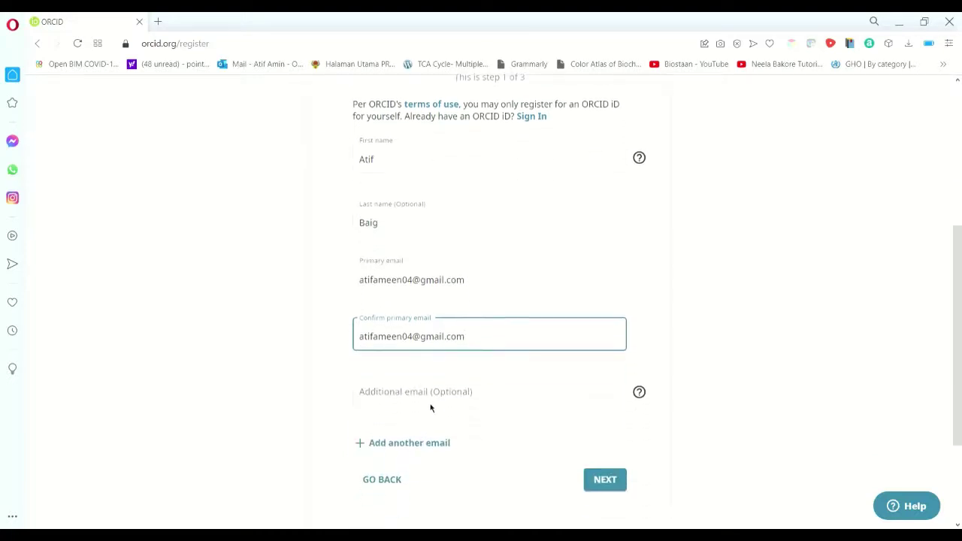
pyautogui.scroll(-1, 425, 446)
pyautogui.click(602, 419)
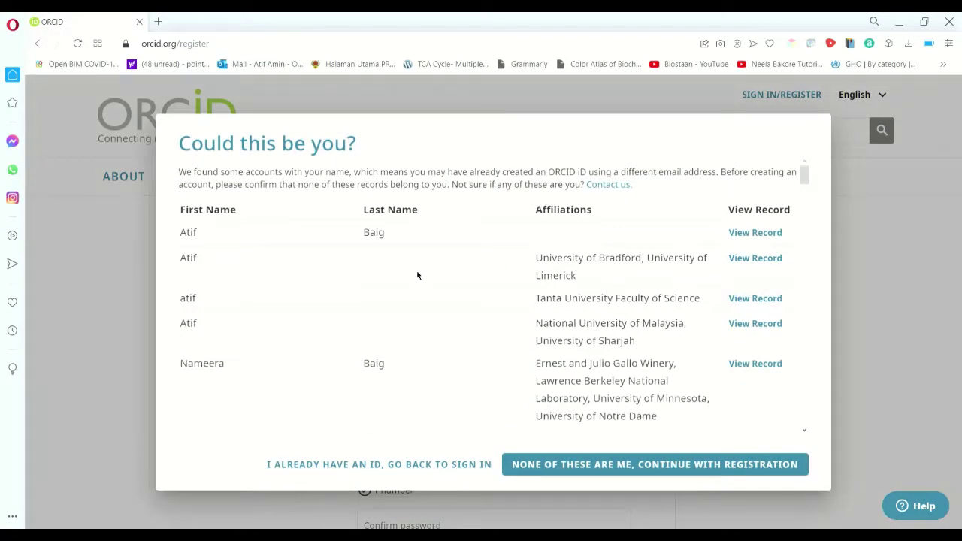
# Review the 'Could this be you?' matches and continue registering as none of these
pyautogui.scroll(-1, 418, 276)
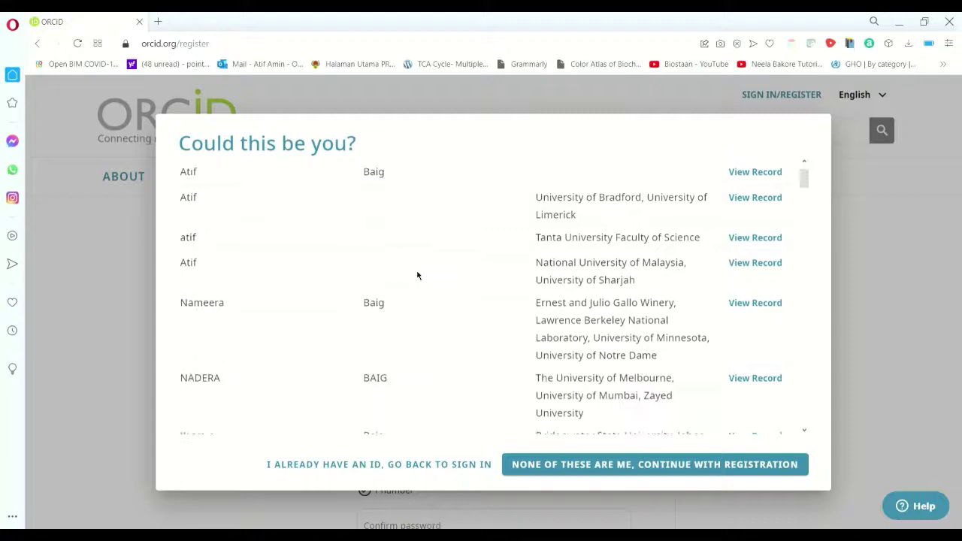
pyautogui.scroll(1, 418, 276)
pyautogui.scroll(-2, 418, 276)
pyautogui.scroll(2, 417, 275)
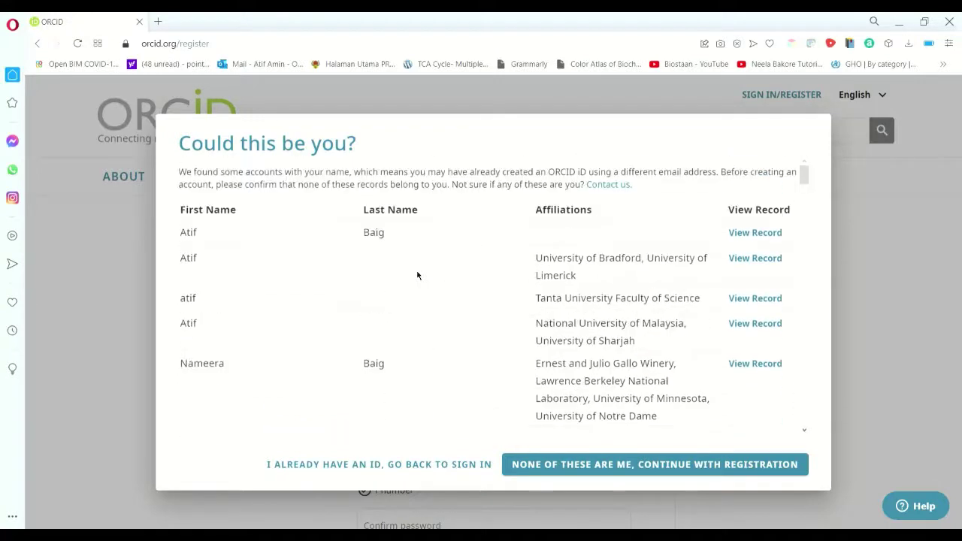
pyautogui.click(649, 471)
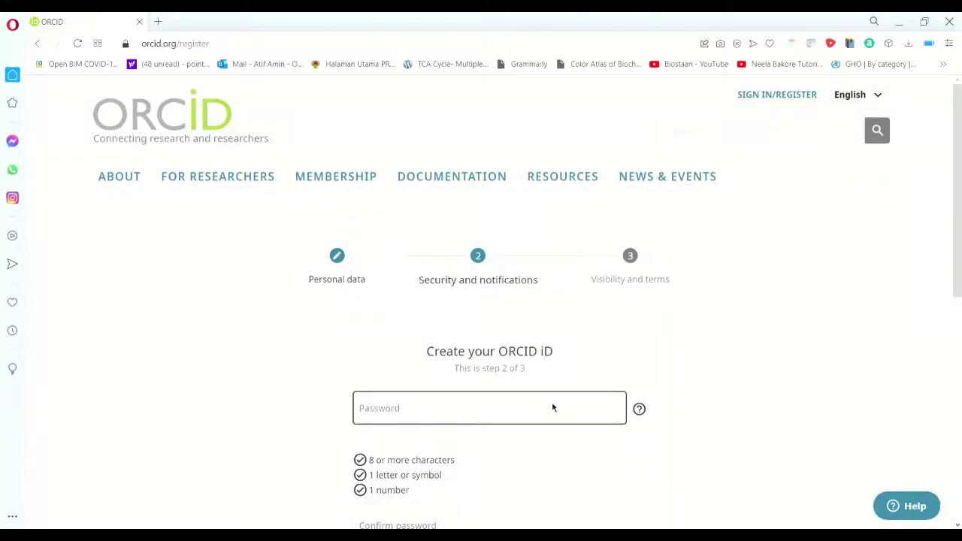
# Set and confirm the account password, opt in to quarterly emails, and advance to step 3
pyautogui.click(526, 415)
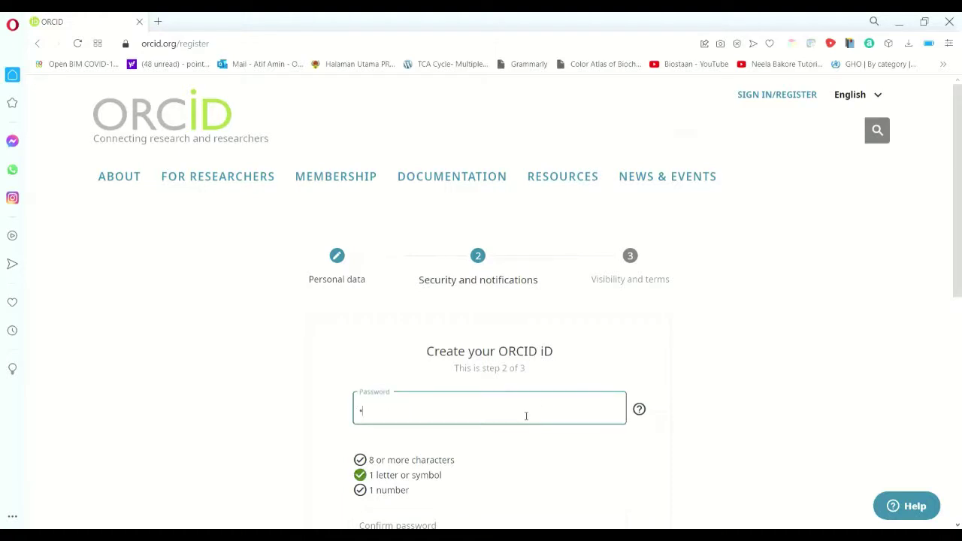
pyautogui.scroll(-1, 526, 415)
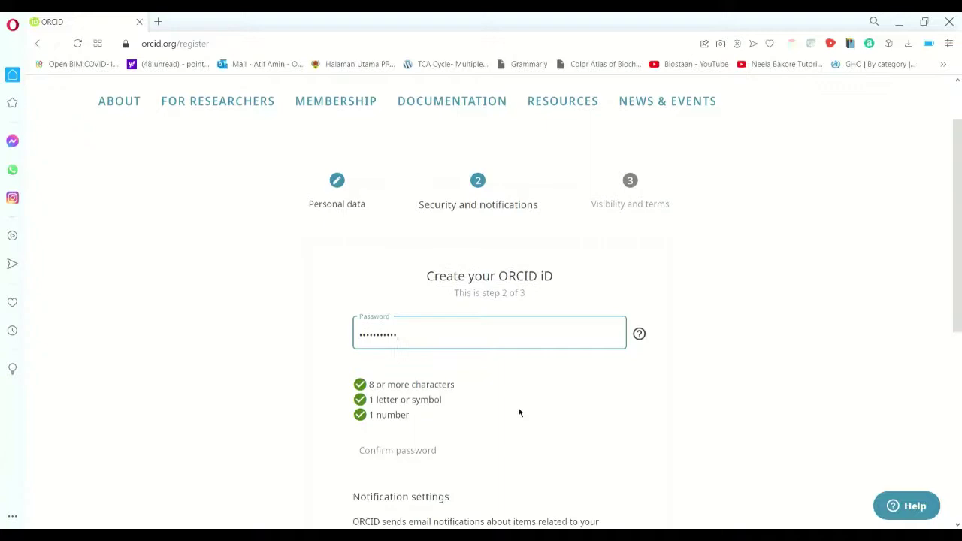
pyautogui.click(496, 450)
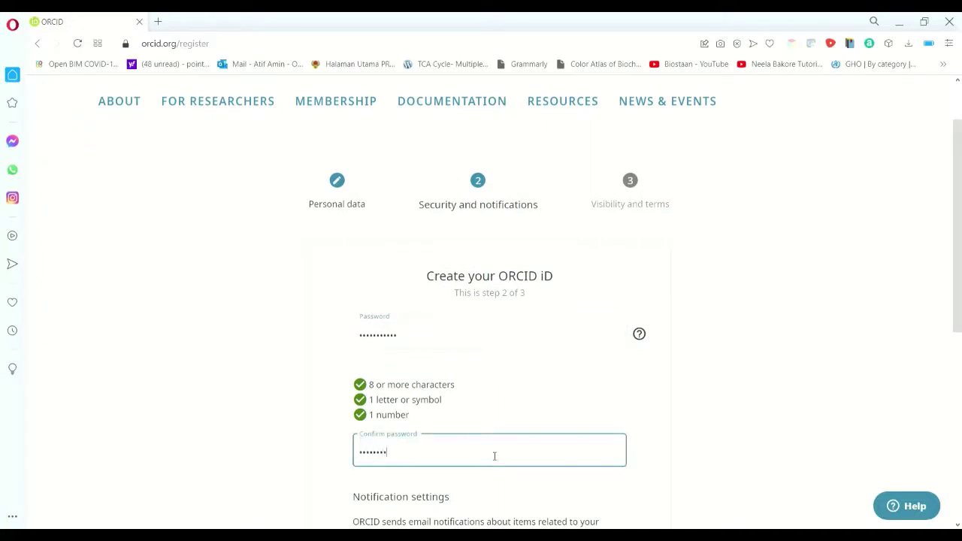
pyautogui.scroll(-3, 638, 428)
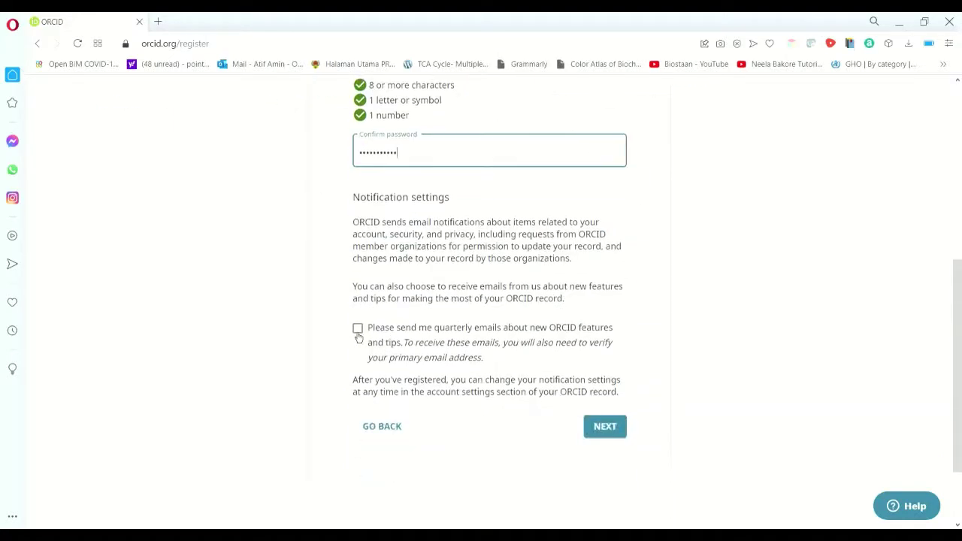
pyautogui.click(359, 336)
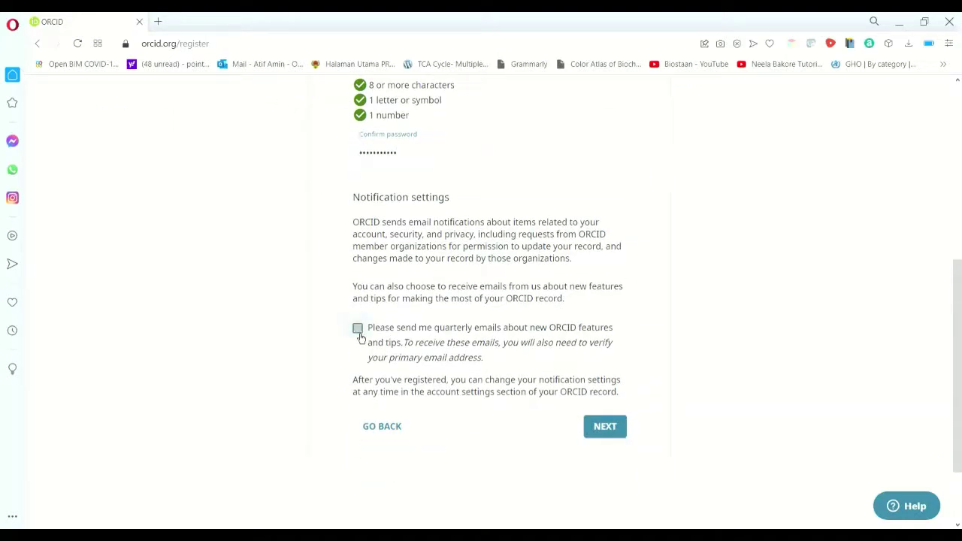
pyautogui.click(594, 435)
# Set the default visibility for new record items to Everyone
pyautogui.scroll(-3, 683, 395)
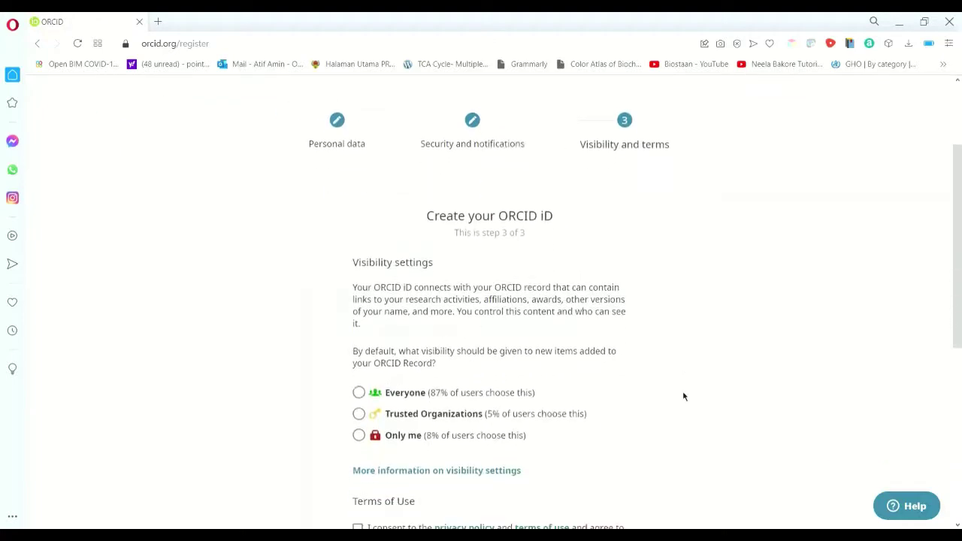
pyautogui.scroll(-1, 683, 396)
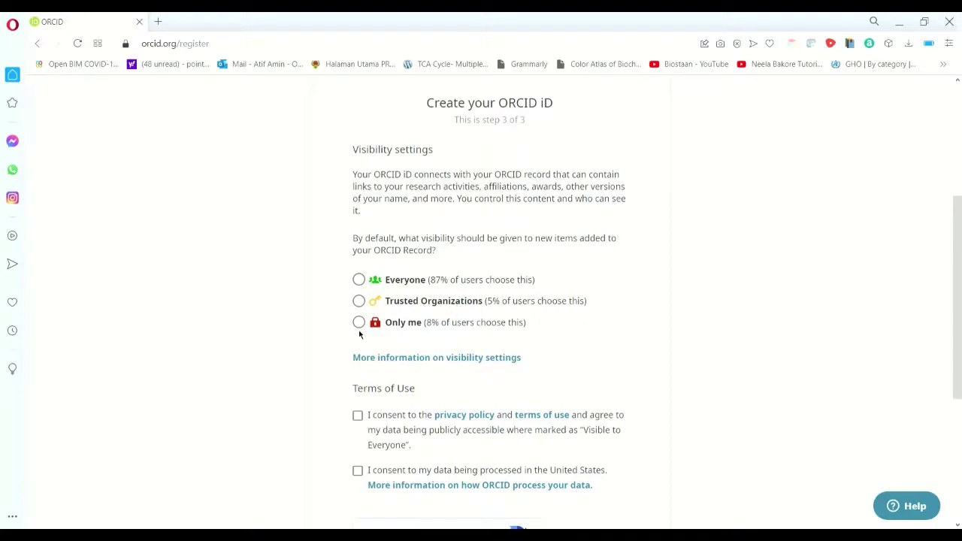
pyautogui.click(360, 280)
# Accept both Terms of Use consents, tick the reCAPTCHA, and submit the registration
pyautogui.scroll(-1, 494, 397)
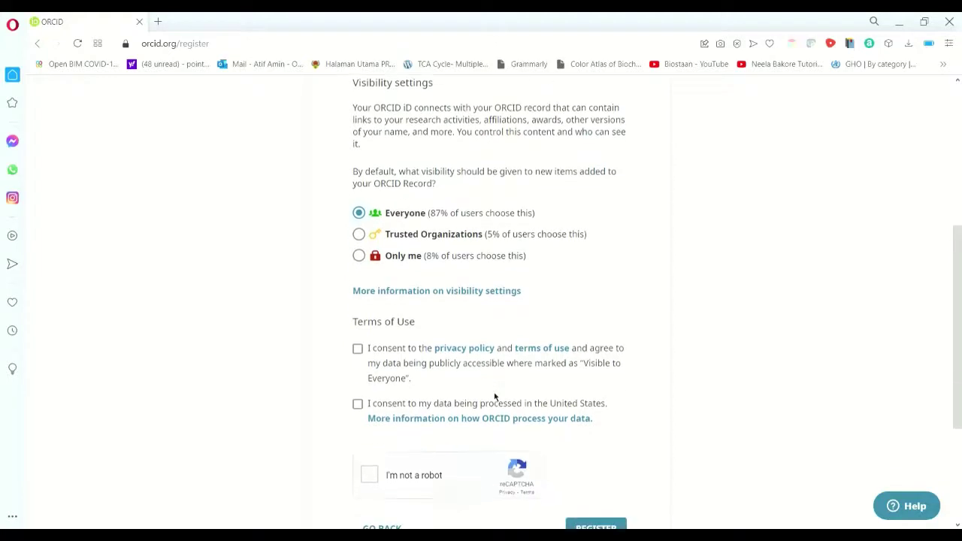
pyautogui.scroll(-1, 494, 396)
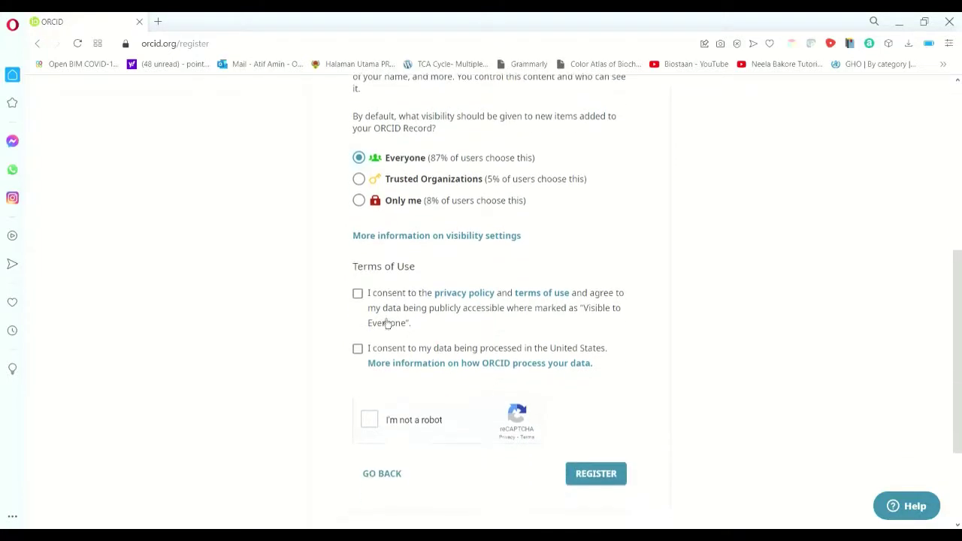
pyautogui.click(359, 297)
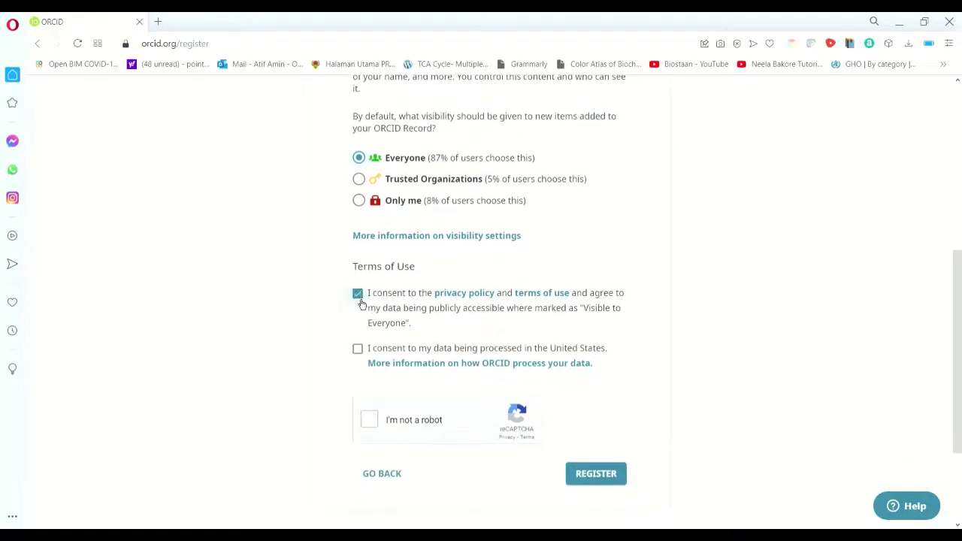
pyautogui.click(359, 351)
pyautogui.scroll(-1, 363, 355)
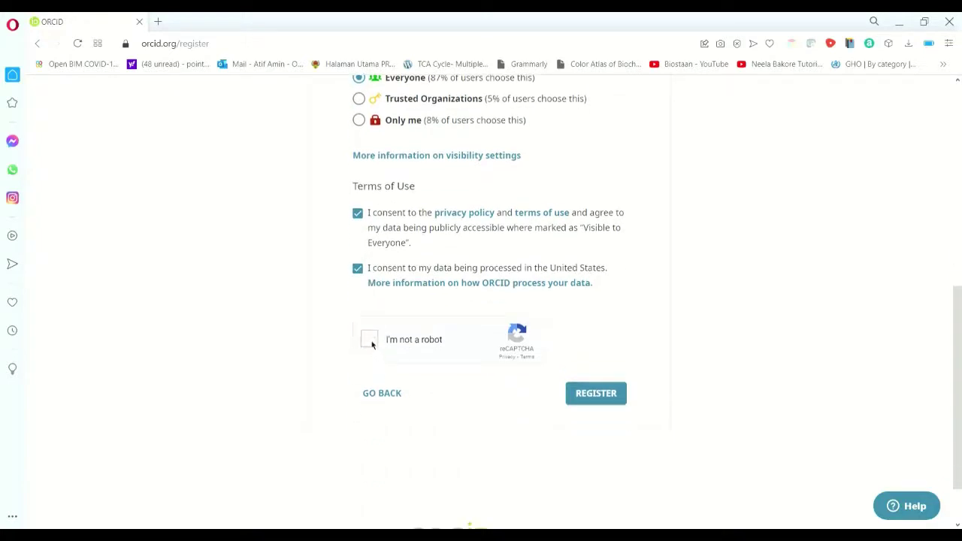
pyautogui.click(370, 344)
pyautogui.click(587, 393)
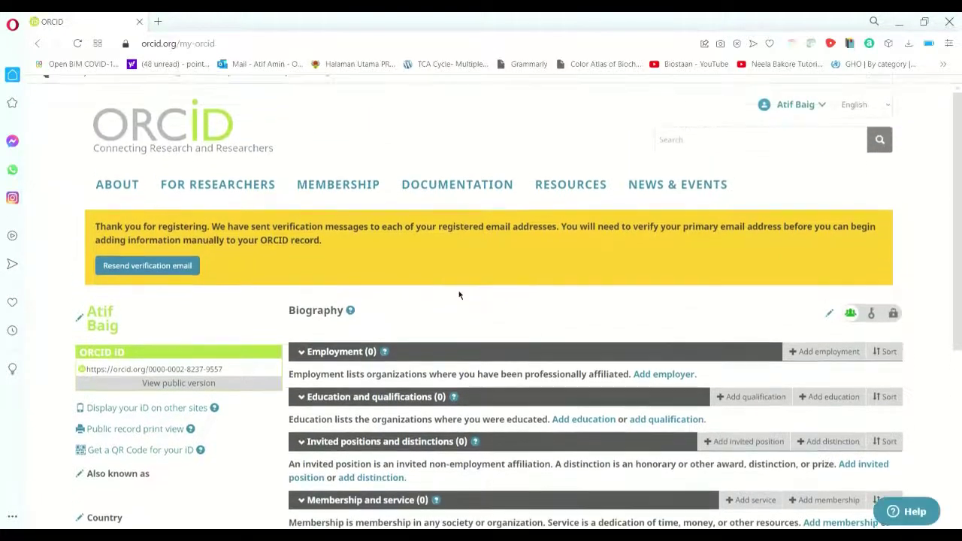
# Open the name editor on the new record and partially select the ORCID iD
pyautogui.scroll(-1, 459, 293)
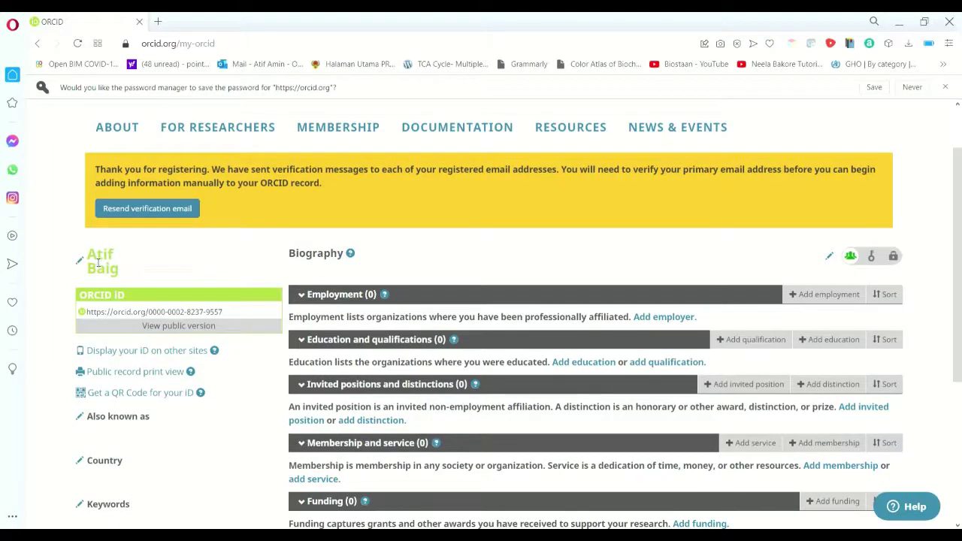
pyautogui.click(120, 270)
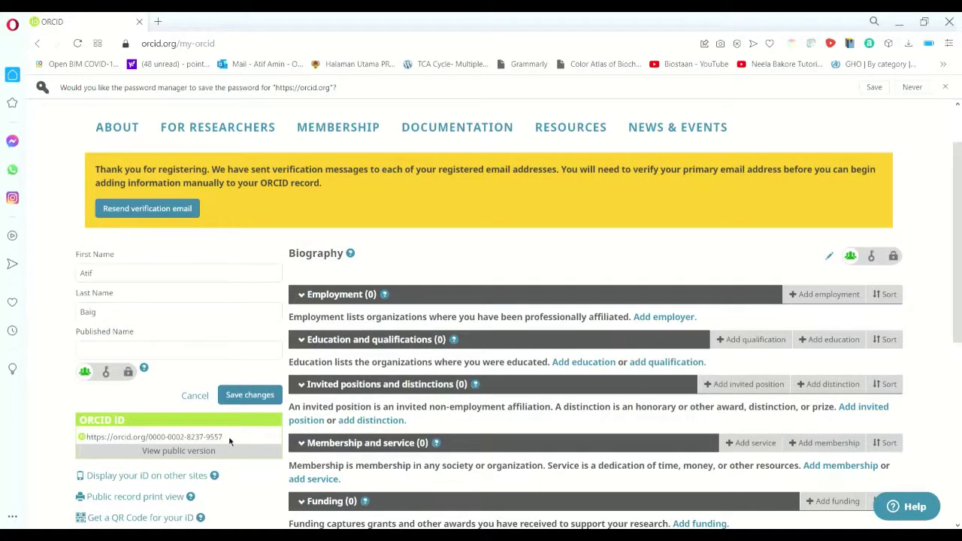
pyautogui.moveTo(224, 438); pyautogui.dragTo(157, 439)
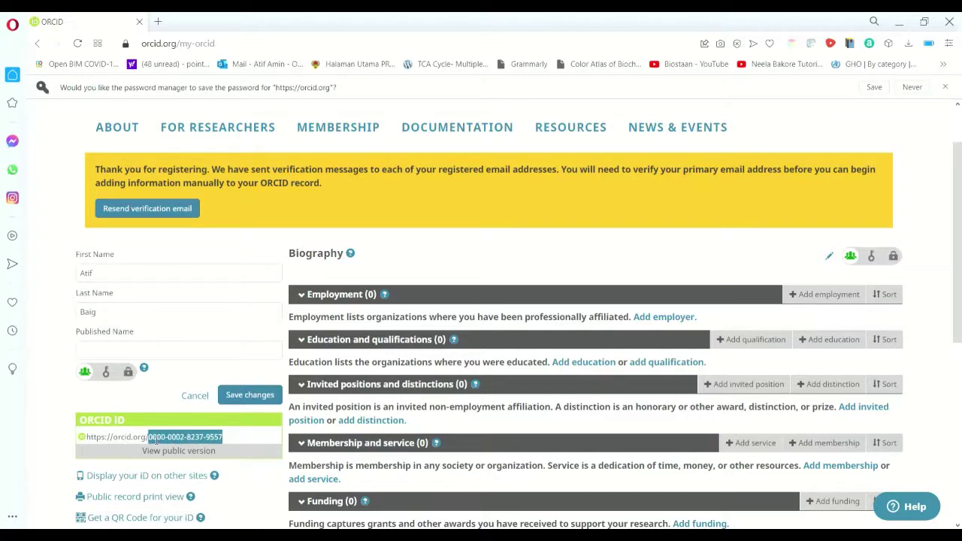
pyautogui.moveTo(157, 439); pyautogui.dragTo(158, 438)
# Clear the partial selection and select the entire 16-digit ORCID iD link
pyautogui.scroll(-1, 262, 456)
pyautogui.scroll(-1, 262, 456)
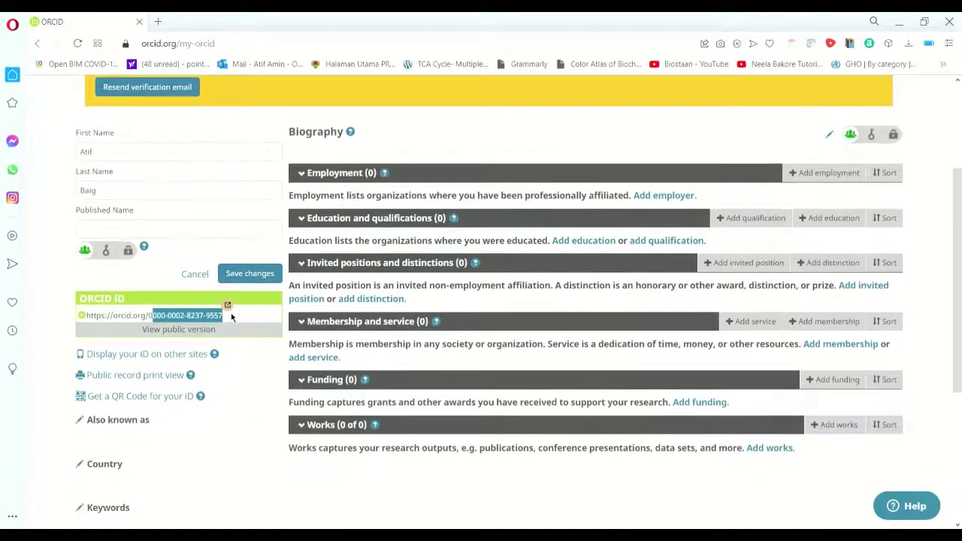
pyautogui.click(231, 315)
pyautogui.moveTo(229, 315); pyautogui.dragTo(81, 317)
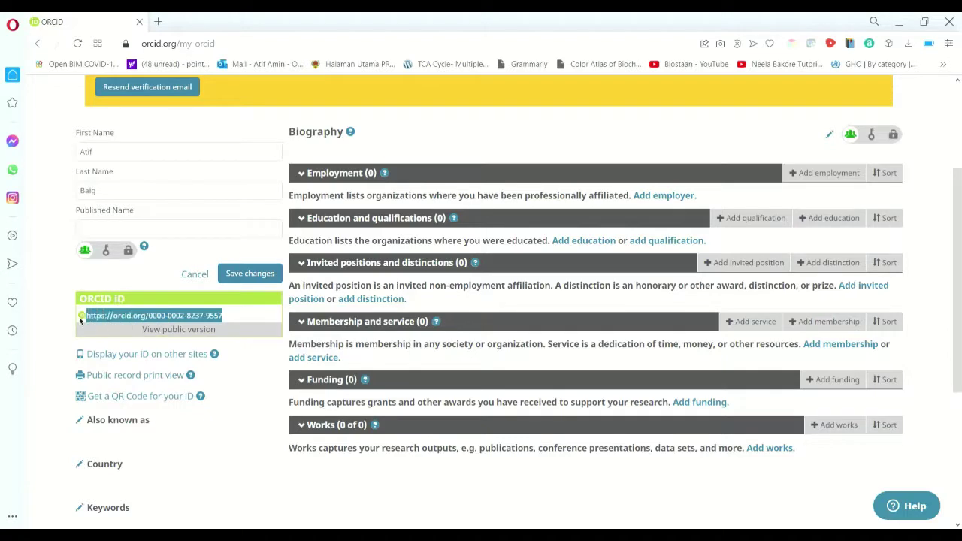
# Scroll through the record's sections, Employment through Works, and back to the top
pyautogui.scroll(-2, 524, 443)
pyautogui.scroll(2, 524, 443)
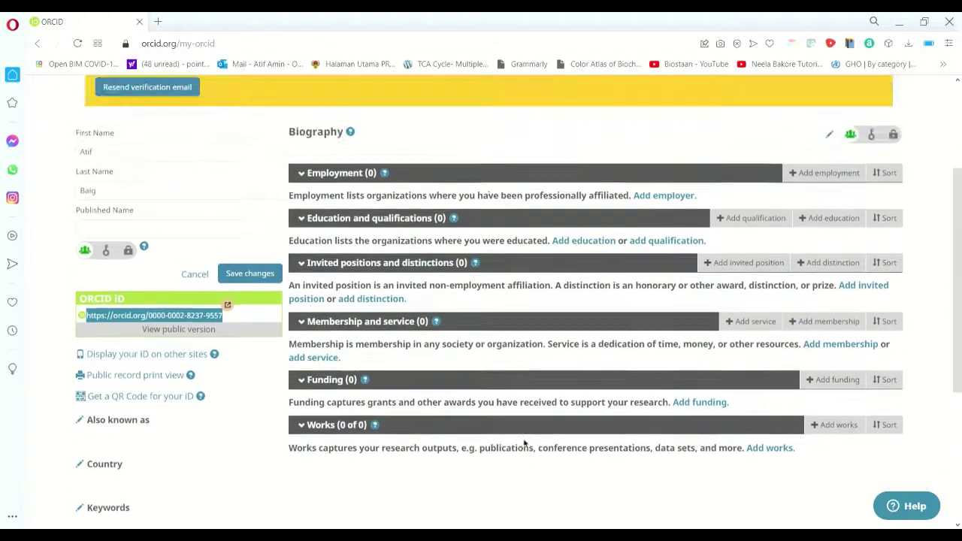
pyautogui.scroll(2, 524, 443)
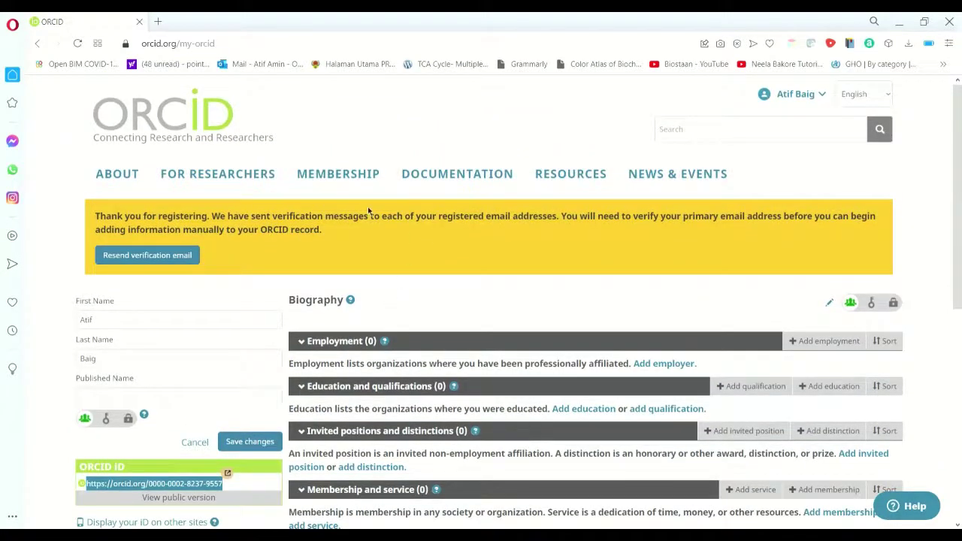
pyautogui.scroll(-1, 368, 211)
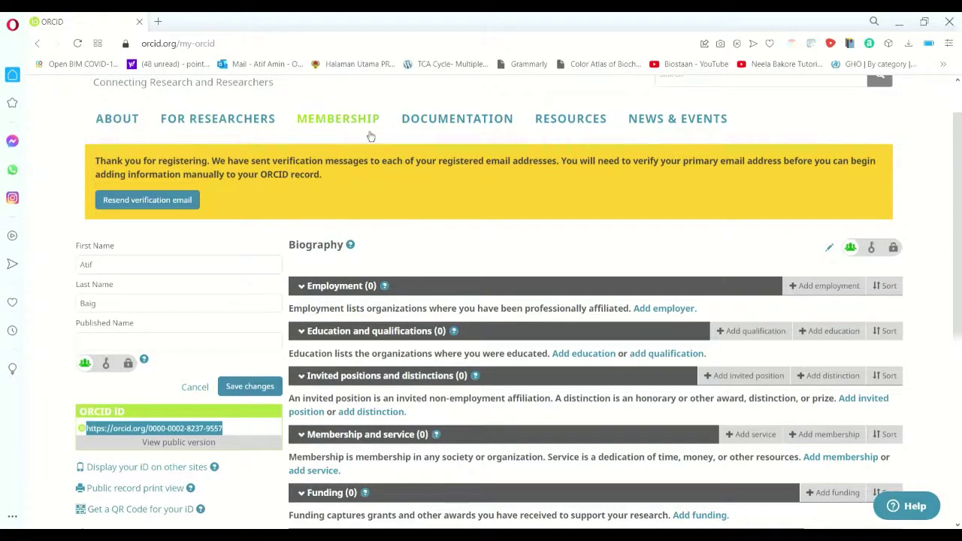
pyautogui.scroll(-2, 460, 293)
pyautogui.scroll(-2, 465, 296)
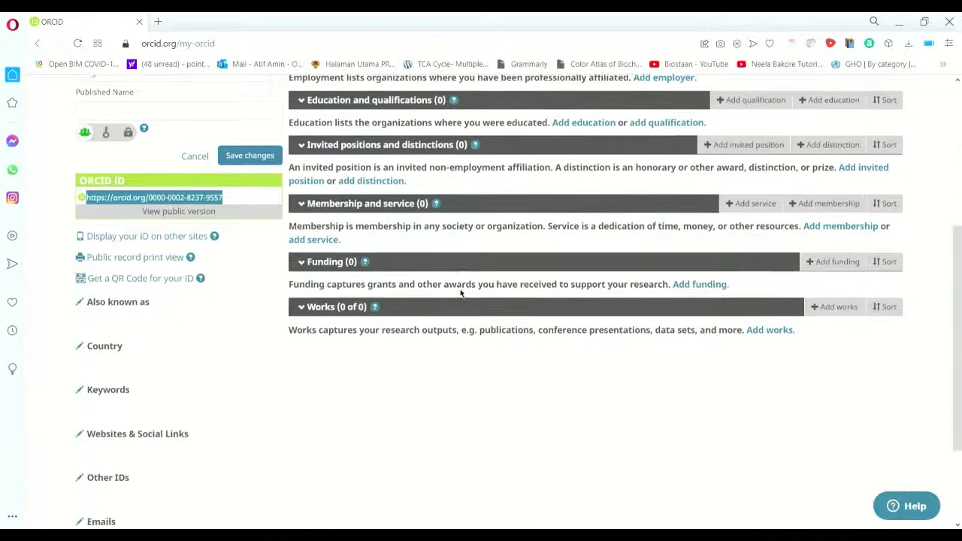
pyautogui.scroll(-2, 466, 296)
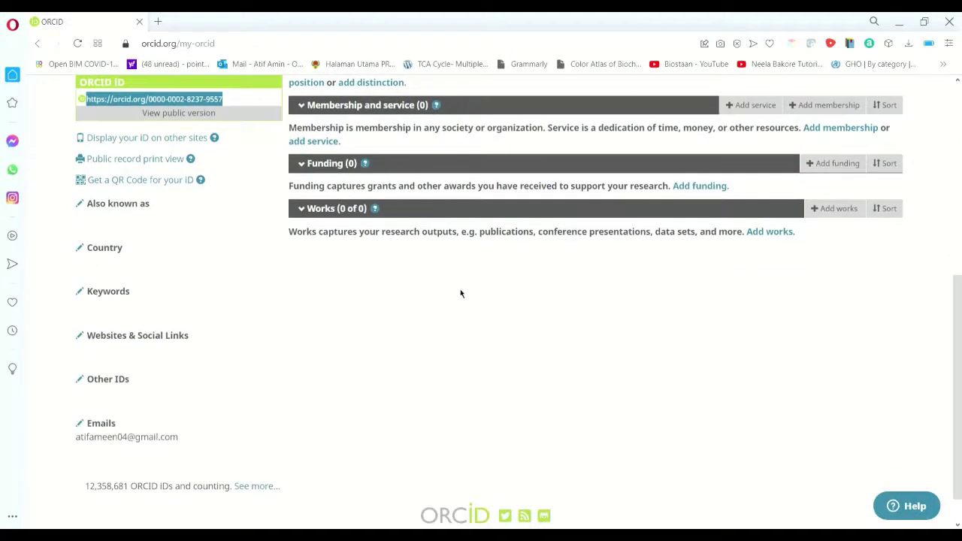
pyautogui.scroll(2, 460, 293)
pyautogui.scroll(2, 460, 293)
pyautogui.scroll(2, 461, 293)
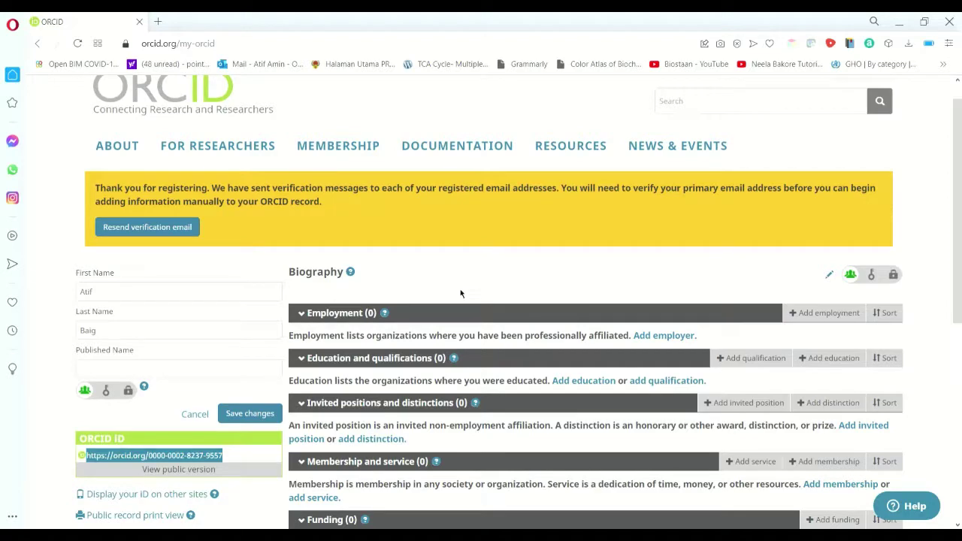
pyautogui.scroll(1, 460, 293)
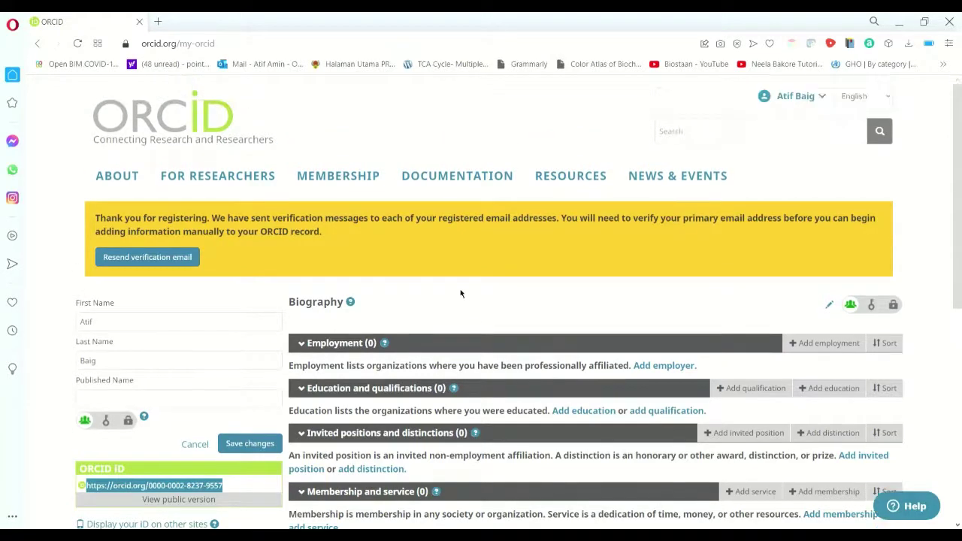